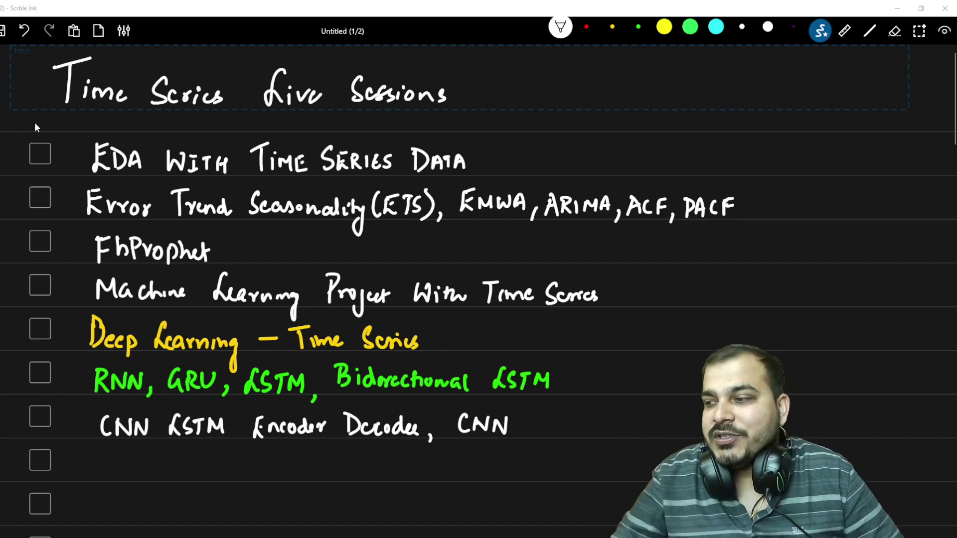
Step: Add red [25th Feb] with an arrow, white timing 7pm Ist to 9pm Ist, and boxed 4 days
left_click(587, 27)
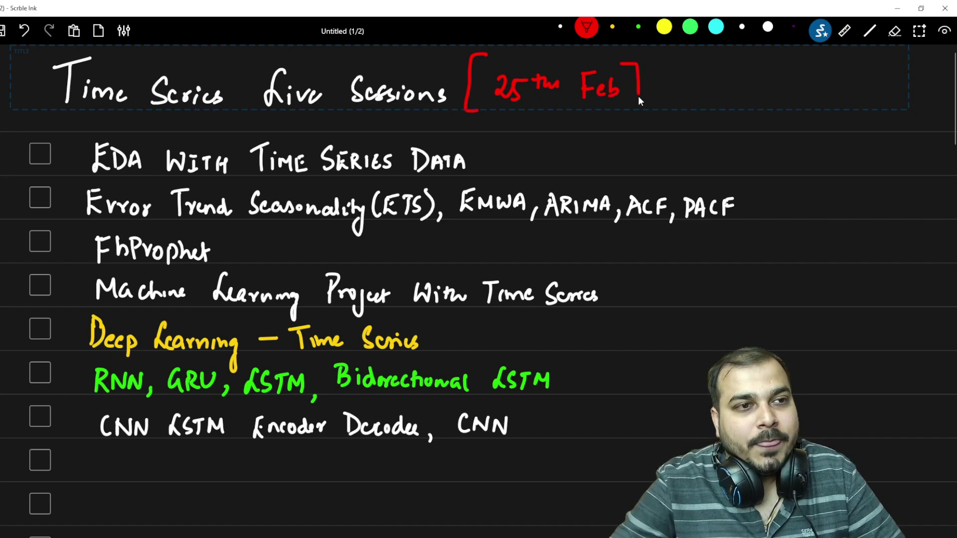
left_click_drag(656, 88, 684, 87)
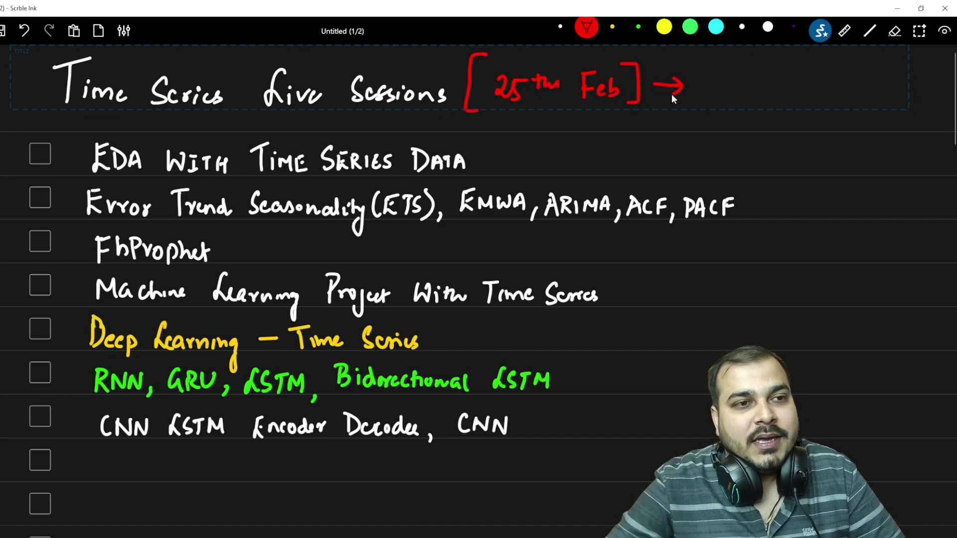
left_click(560, 25)
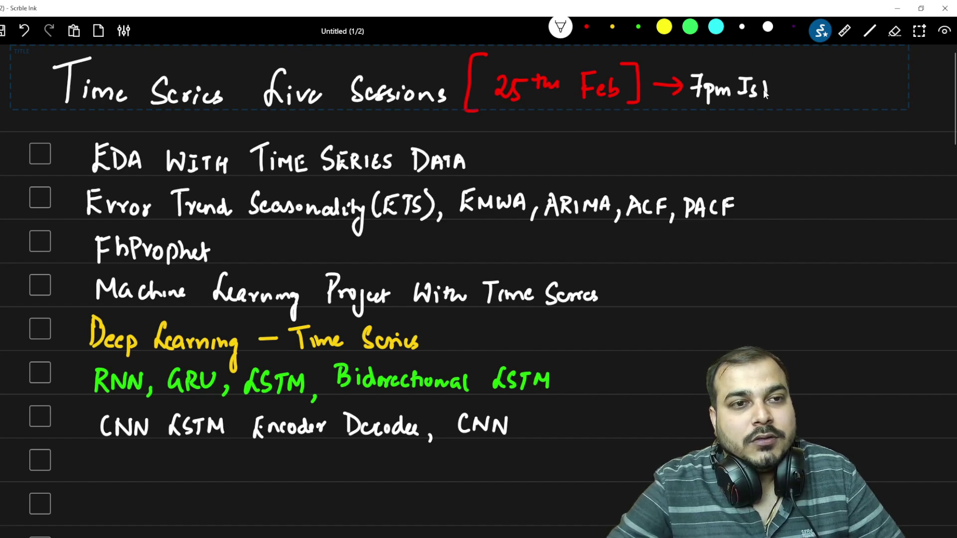
left_click_drag(791, 83, 795, 96)
left_click_drag(788, 87, 798, 87)
left_click_drag(805, 85, 804, 86)
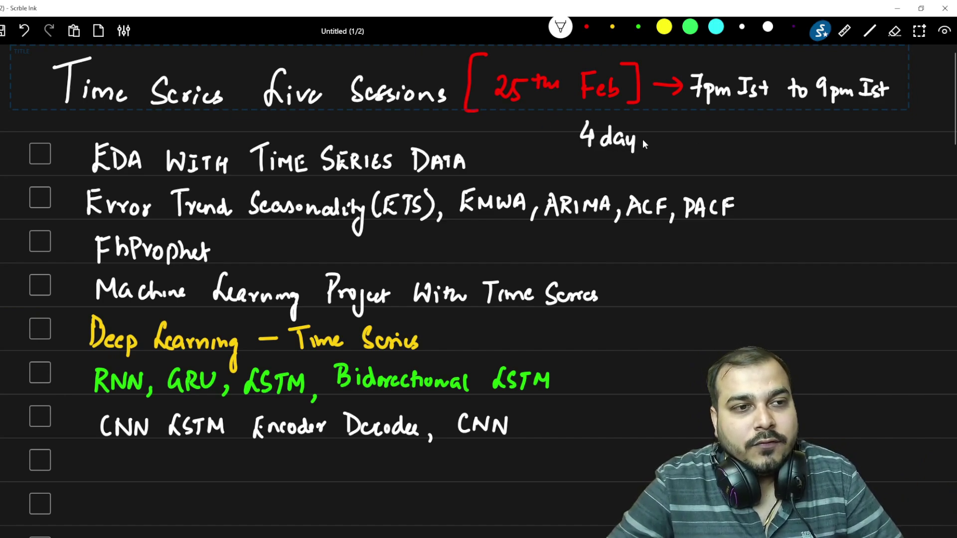
left_click_drag(594, 159, 636, 159)
mouse_move(574, 120)
left_mouse_down()
mouse_move(574, 160)
mouse_move(648, 117)
left_mouse_up()
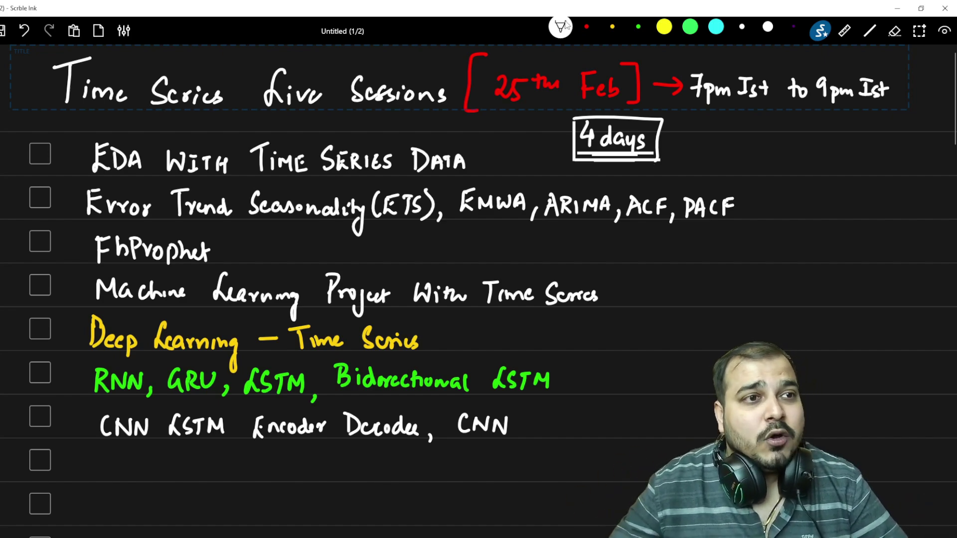
Step: Select green ink for ticking the EDA With Time Series Data topic
left_click(637, 27)
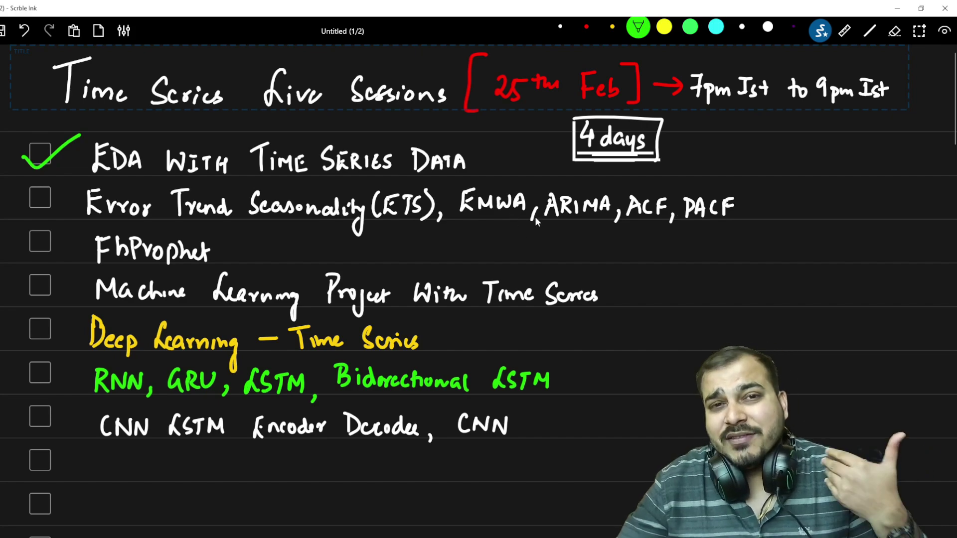
Step: Write SARIMAX after PACF in green and tick the Error Trend Seasonality topic
left_click_drag(745, 208, 742, 220)
mouse_move(764, 202)
left_mouse_down()
mouse_move(756, 215)
mouse_move(814, 216)
left_mouse_up()
mouse_move(816, 216)
left_mouse_down()
mouse_move(850, 218)
mouse_move(836, 219)
left_mouse_up()
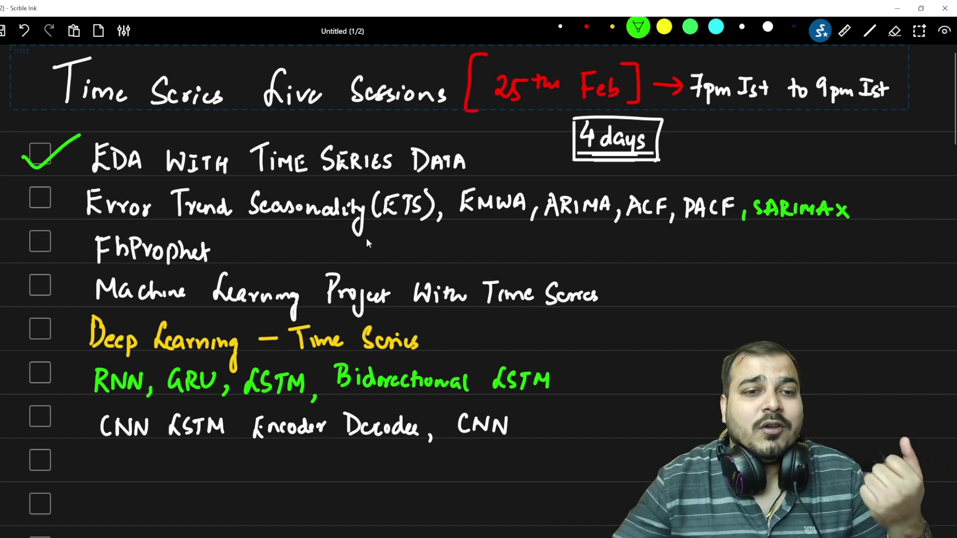
left_click_drag(32, 199, 71, 184)
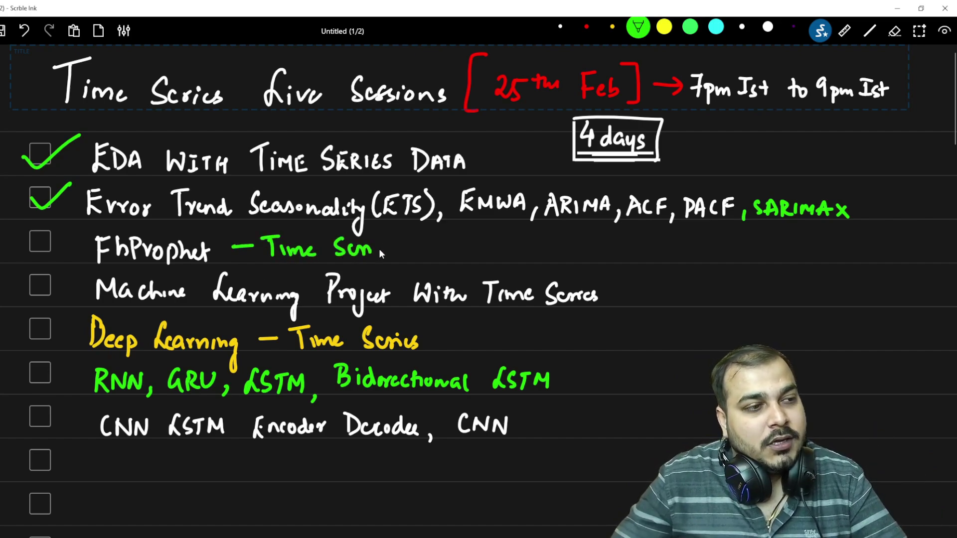
Step: Write Time Series Forecasting after FbProphet, fixing a stroke, and tick FbProphet
left_click_drag(379, 248, 393, 251)
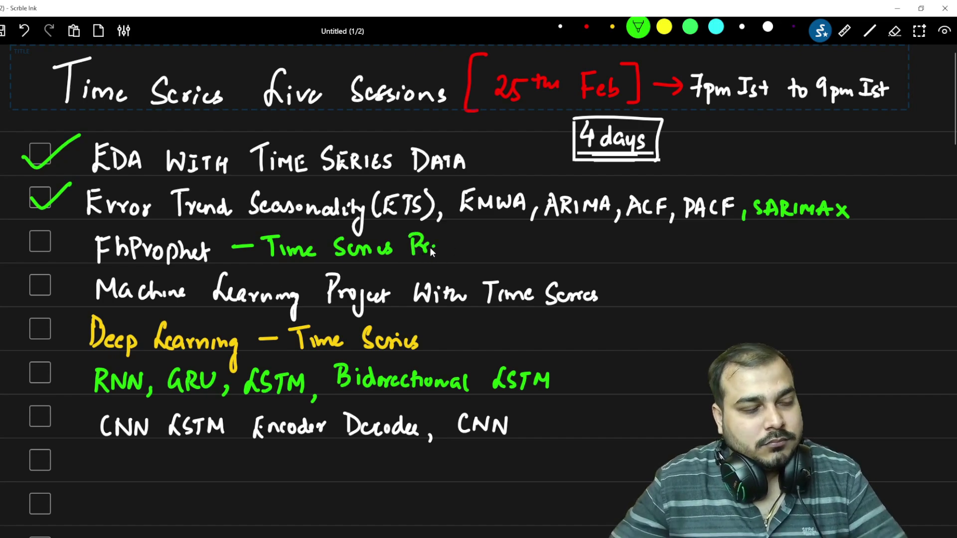
key("ctrl+z")
key("ctrl+z")
mouse_move(412, 255)
left_mouse_down()
mouse_move(421, 240)
mouse_move(452, 254)
left_mouse_up()
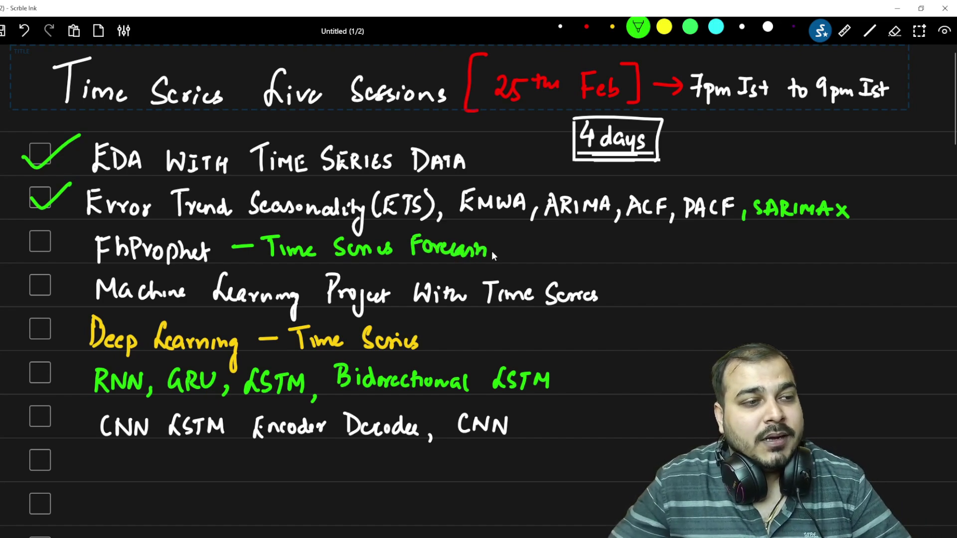
left_click_drag(34, 237, 72, 224)
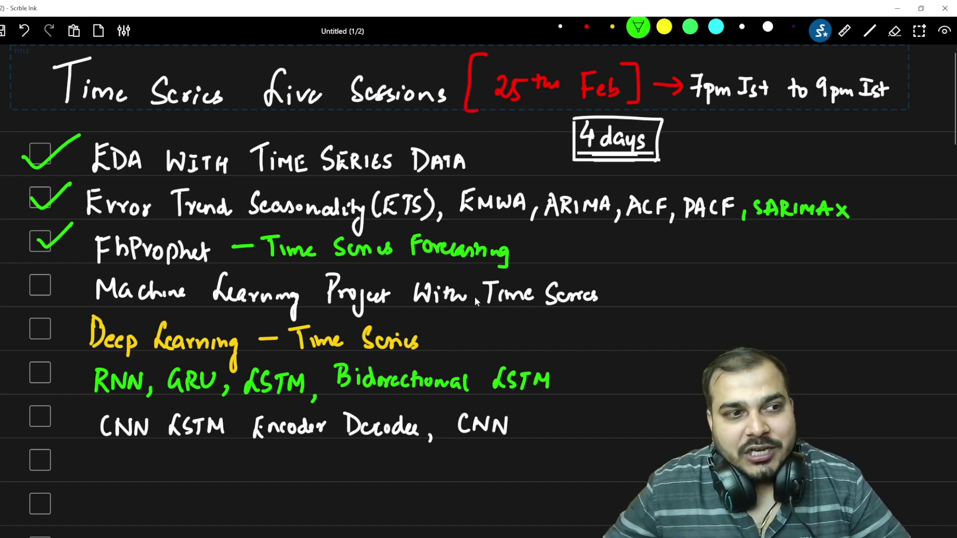
Step: Tick ML Project, RNN and CNN LSTM, bracket deep learning rows, and check 4 days
left_click_drag(27, 283, 66, 272)
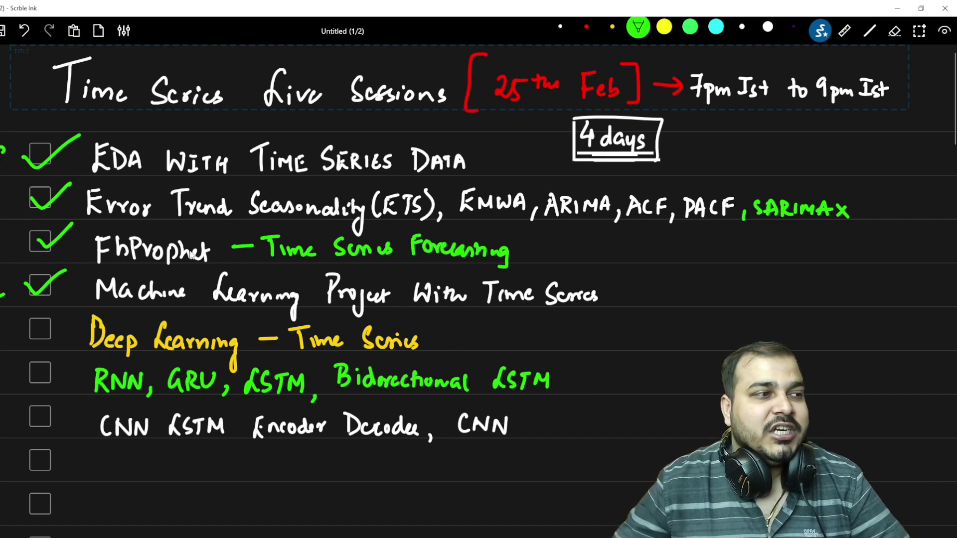
left_click_drag(10, 322, 2, 403)
left_click_drag(6, 445, 2, 453)
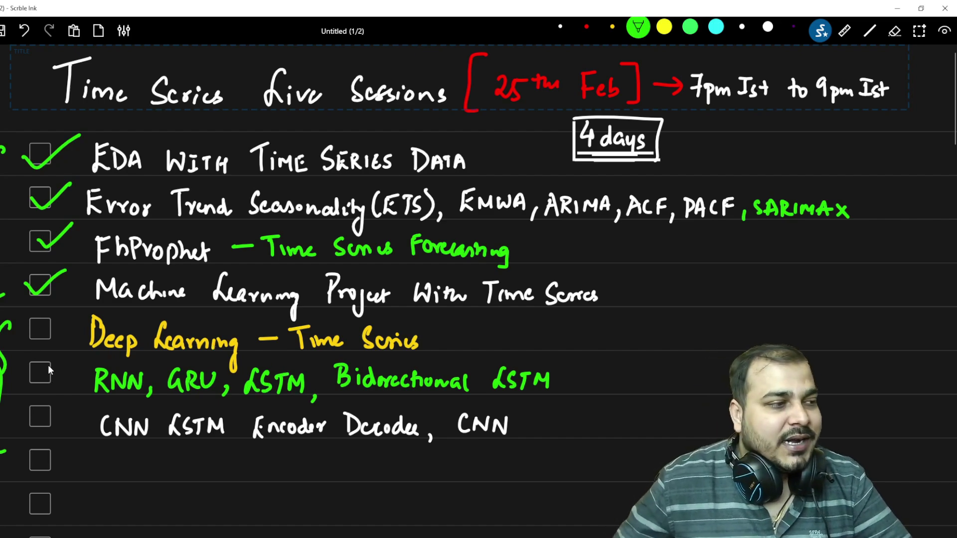
mouse_move(30, 369)
left_mouse_down()
mouse_move(48, 374)
mouse_move(68, 357)
left_mouse_up()
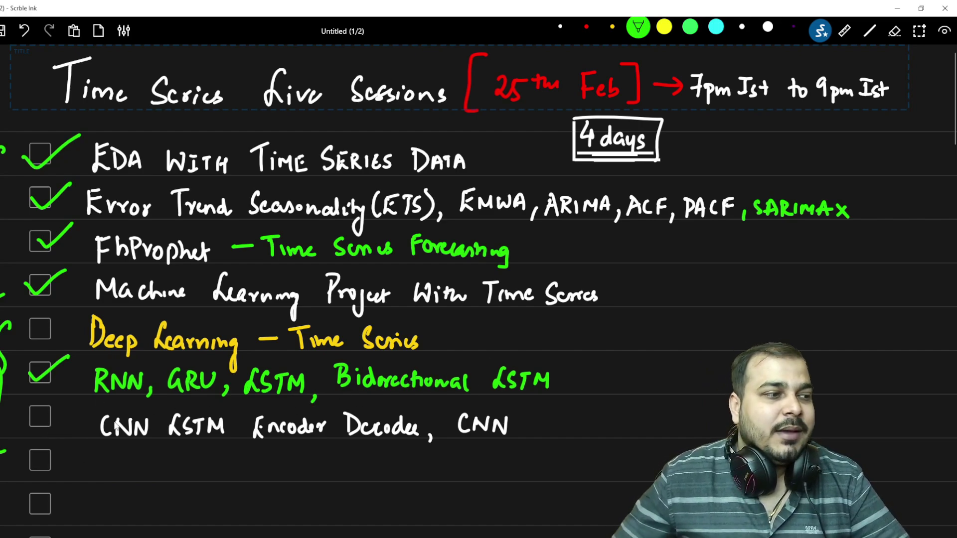
mouse_move(30, 413)
left_mouse_down()
mouse_move(42, 425)
mouse_move(67, 405)
left_mouse_up()
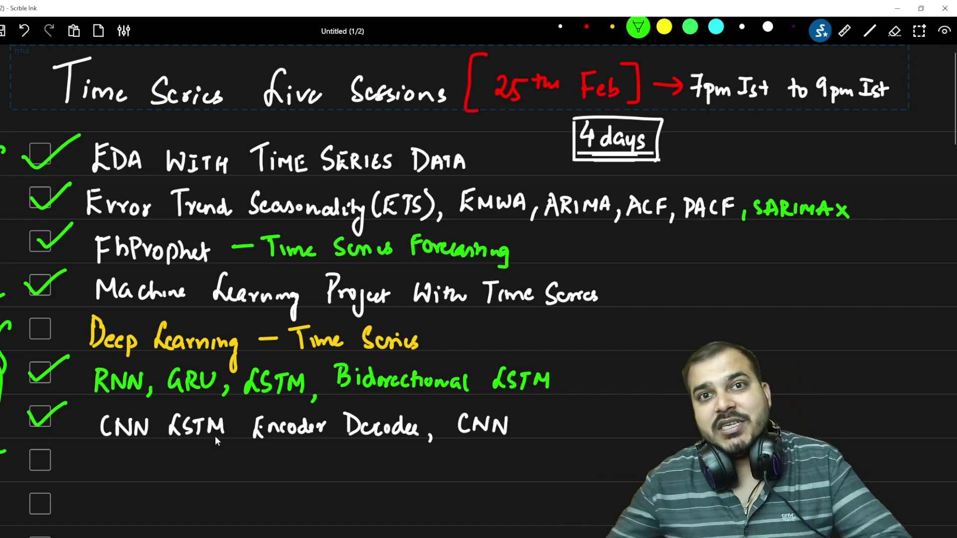
mouse_move(153, 428)
left_mouse_down()
mouse_move(171, 426)
mouse_move(154, 426)
left_mouse_up()
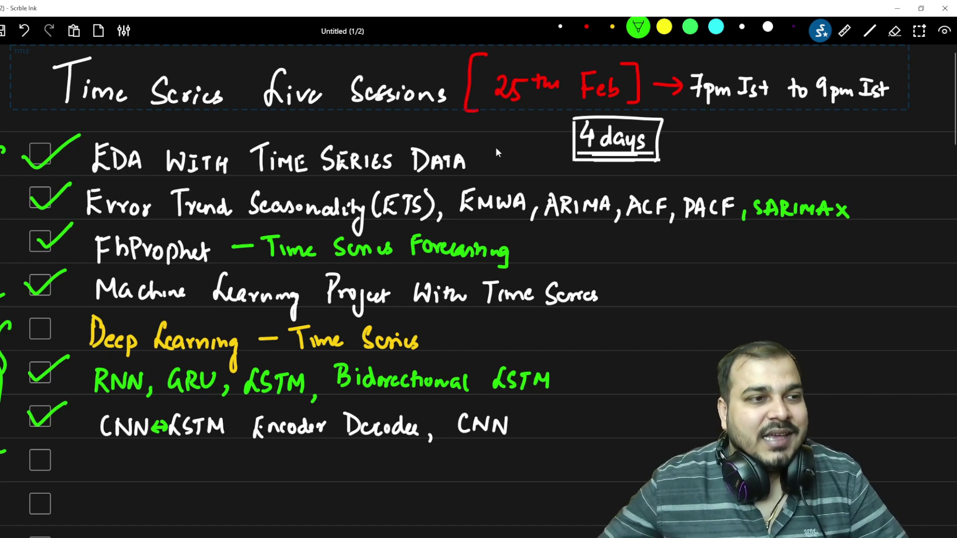
mouse_move(671, 133)
left_mouse_down()
mouse_move(698, 124)
mouse_move(701, 135)
left_mouse_up()
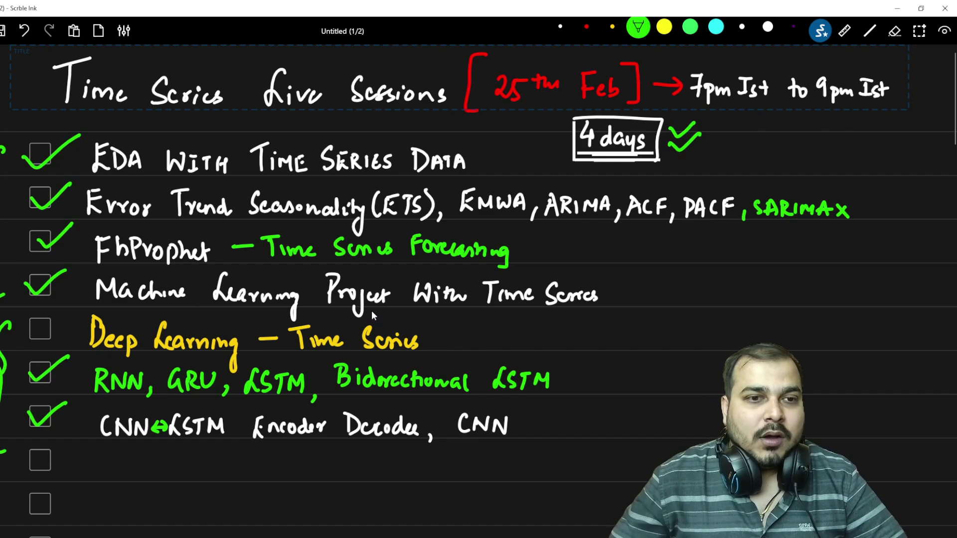
scroll(450, 423, "down", 2)
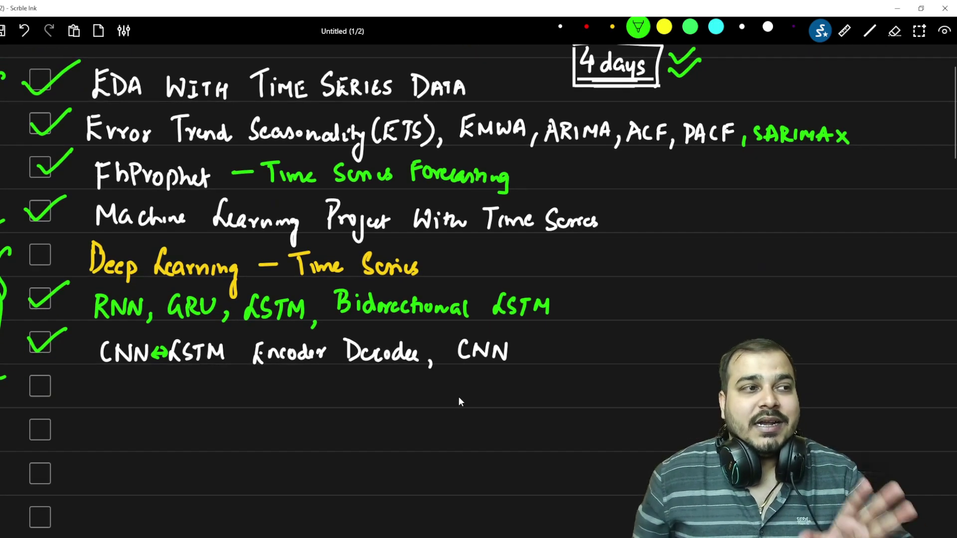
scroll(479, 393, "up", 2)
scroll(524, 378, "down", 1)
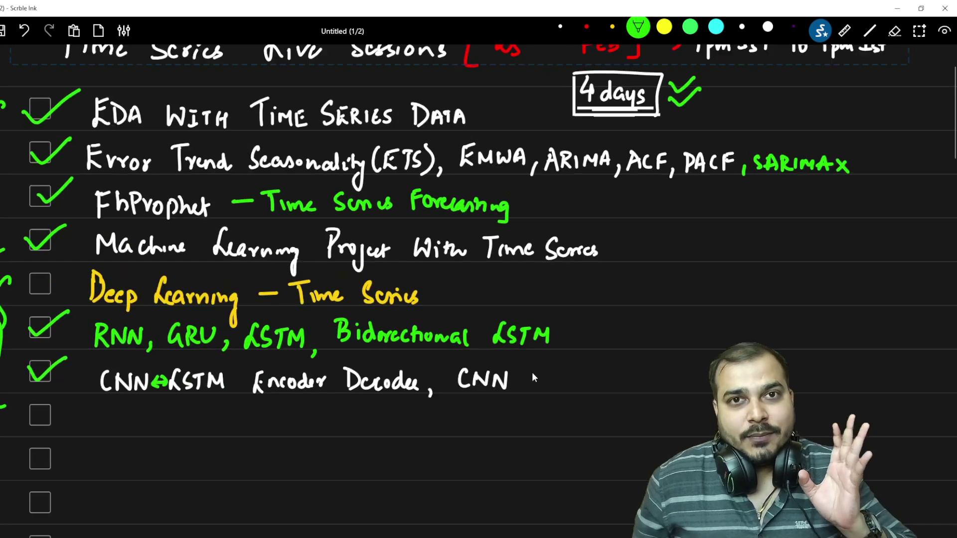
scroll(538, 385, "up", 1)
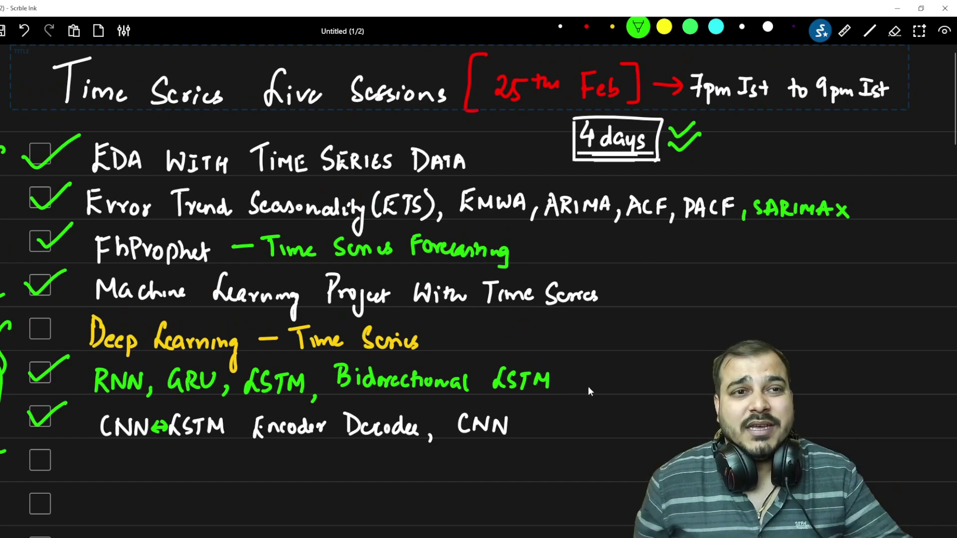
scroll(588, 386, "down", 8)
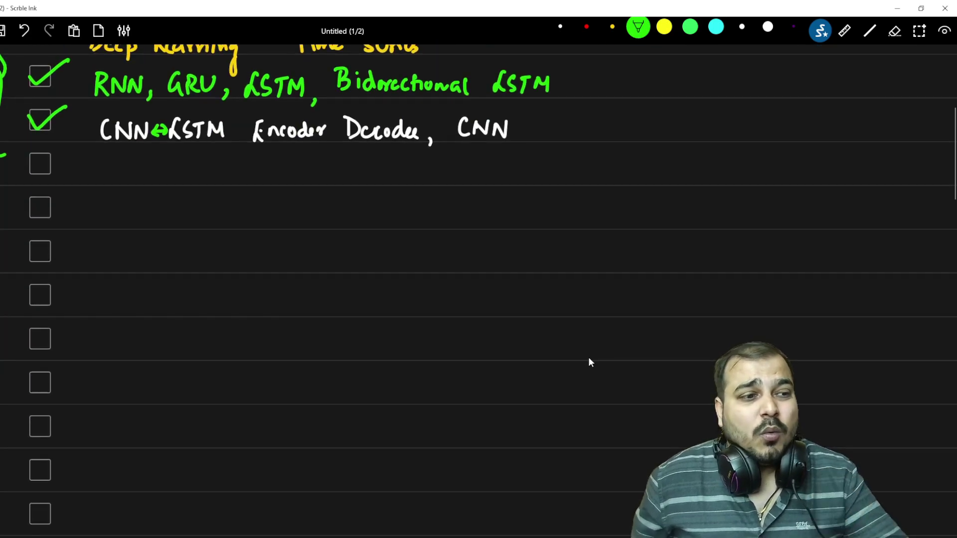
Step: Handwrite the white Prerequisites heading, redoing a badly written letter
left_click(561, 27)
left_click_drag(100, 197, 112, 212)
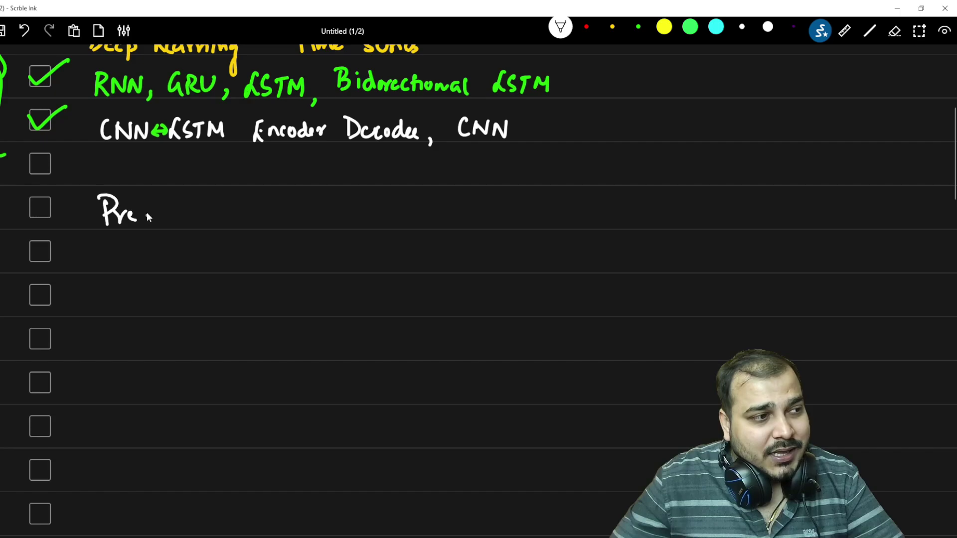
key("ctrl+z")
key("ctrl+z")
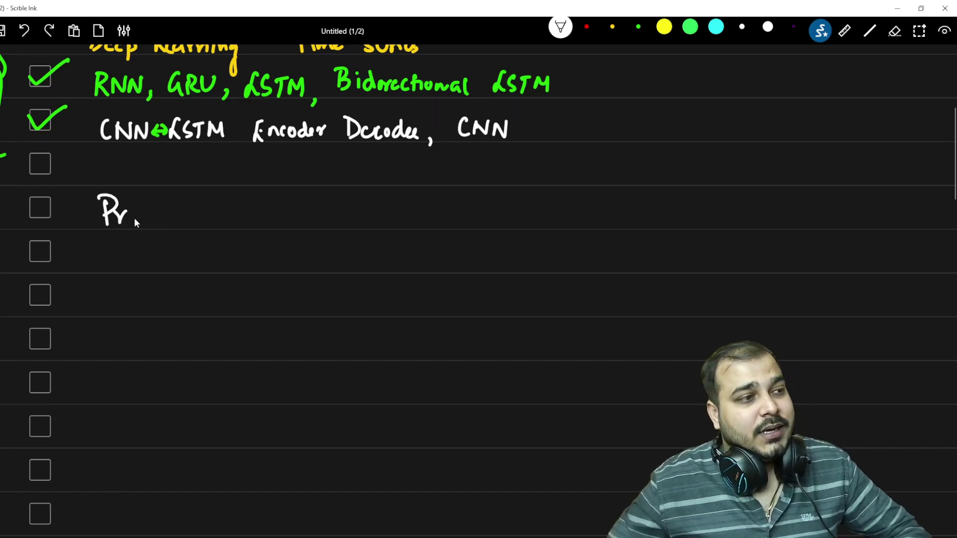
mouse_move(134, 218)
left_mouse_down()
mouse_move(164, 217)
mouse_move(204, 236)
left_mouse_up()
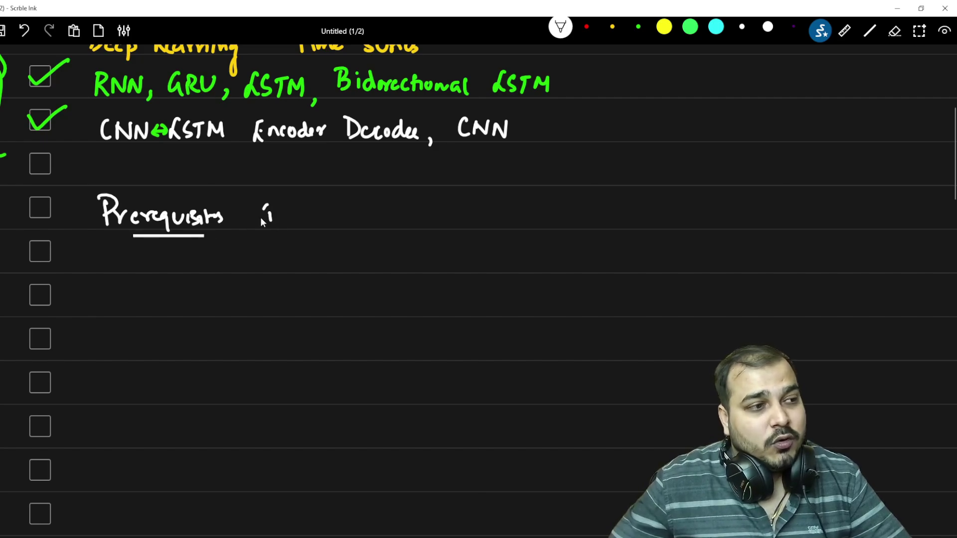
Step: List circled 1 Python and circled 2 Youtube channel after Prerequisites
left_click_drag(261, 217, 324, 205)
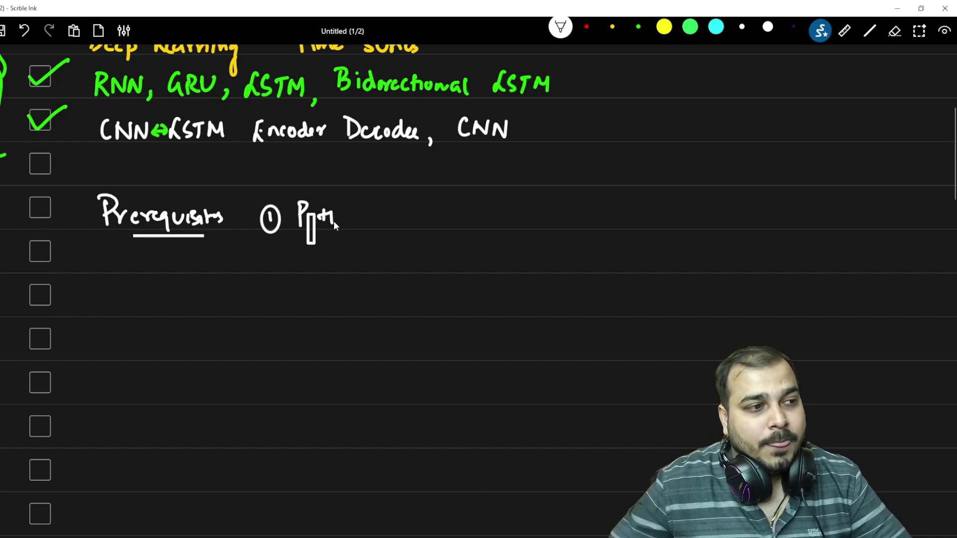
key("ctrl+z")
key("ctrl+z")
key("ctrl+z")
key("ctrl+z")
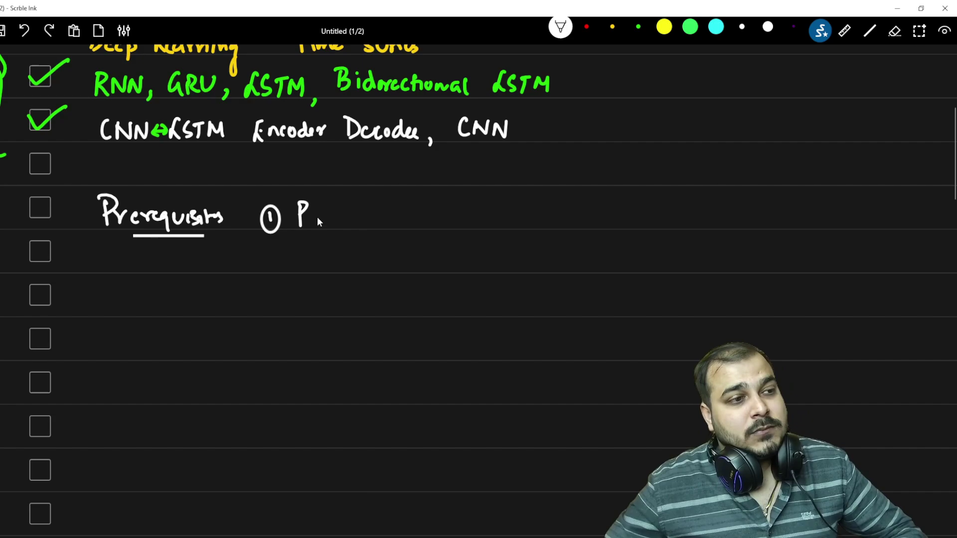
mouse_move(317, 217)
left_mouse_down()
mouse_move(319, 236)
mouse_move(338, 213)
mouse_move(356, 216)
left_mouse_up()
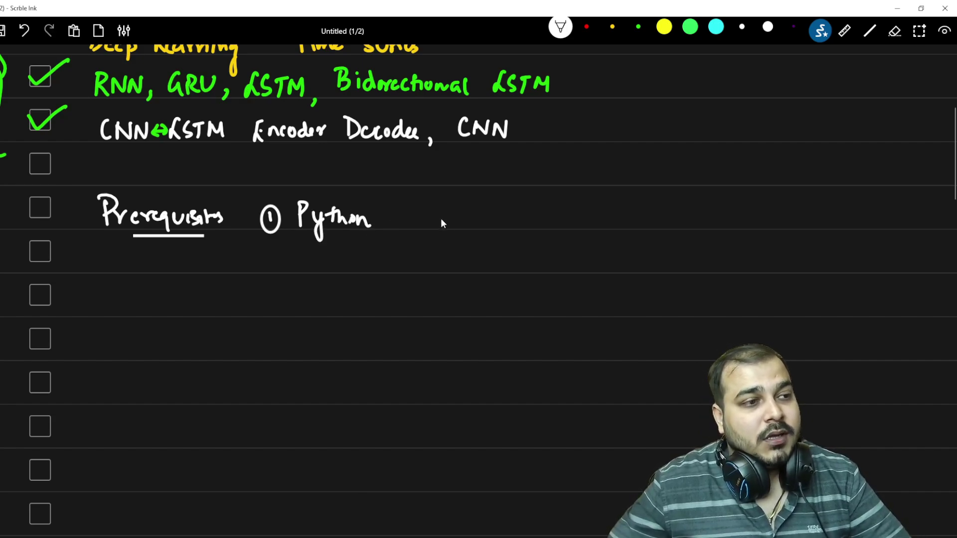
left_click_drag(432, 218, 412, 234)
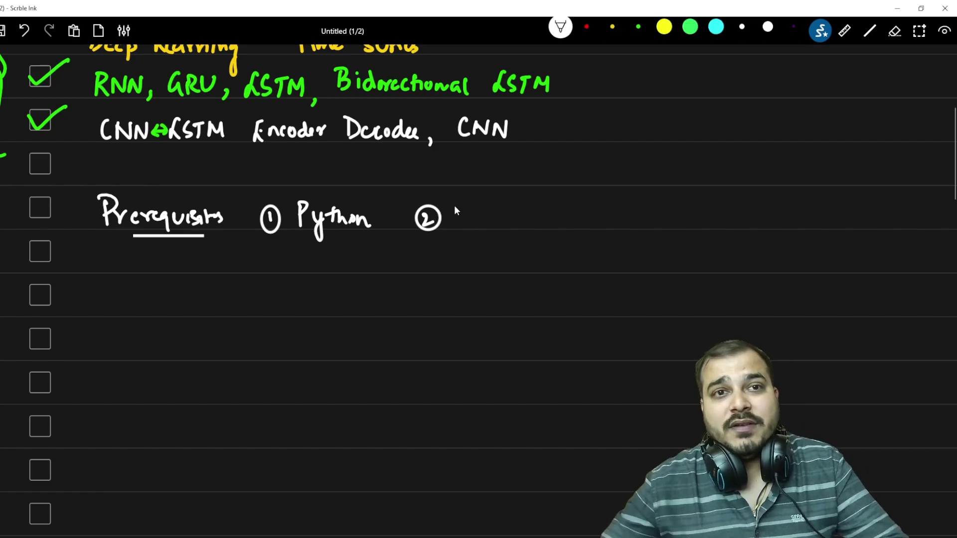
left_click_drag(455, 208, 469, 211)
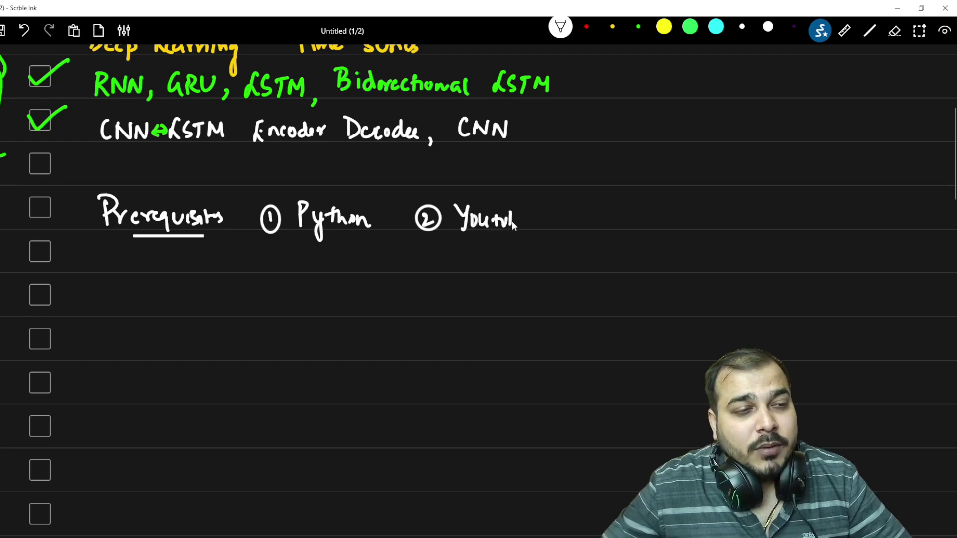
left_click_drag(555, 215, 552, 221)
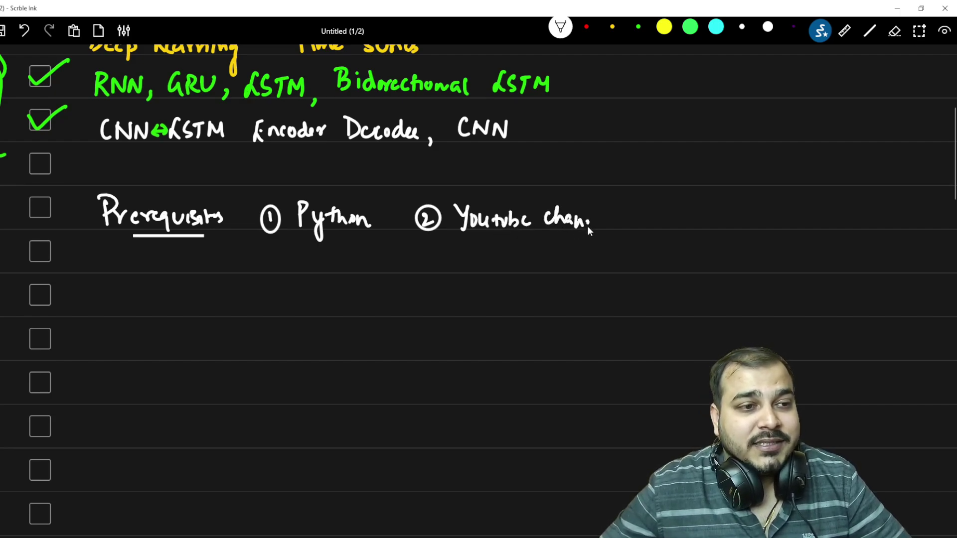
left_click_drag(609, 229, 615, 220)
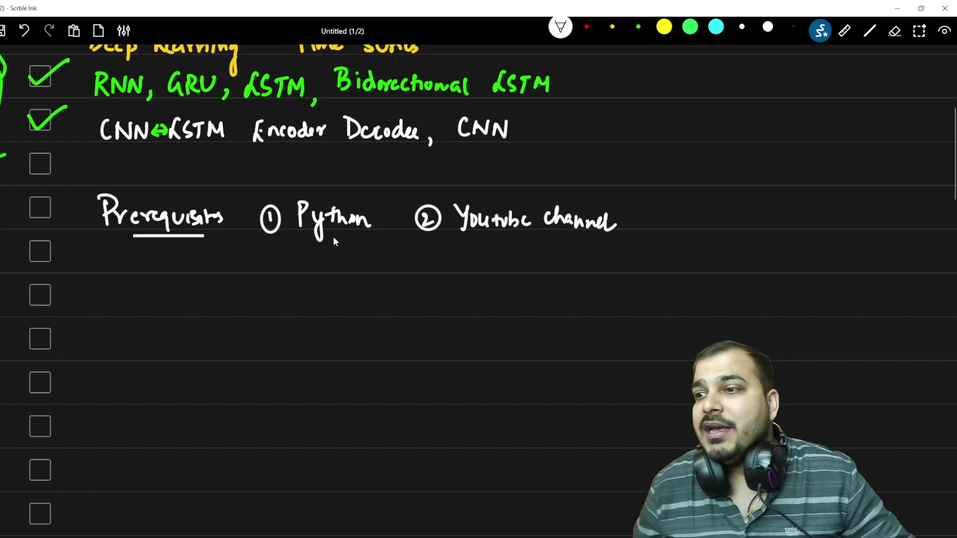
scroll(353, 256, "up", 3)
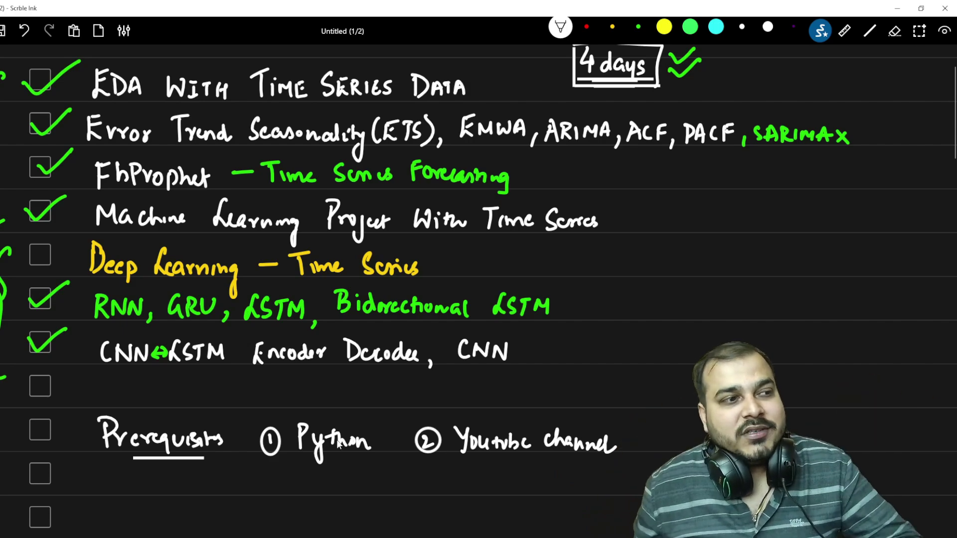
scroll(341, 443, "down", 1)
scroll(419, 389, "up", 1)
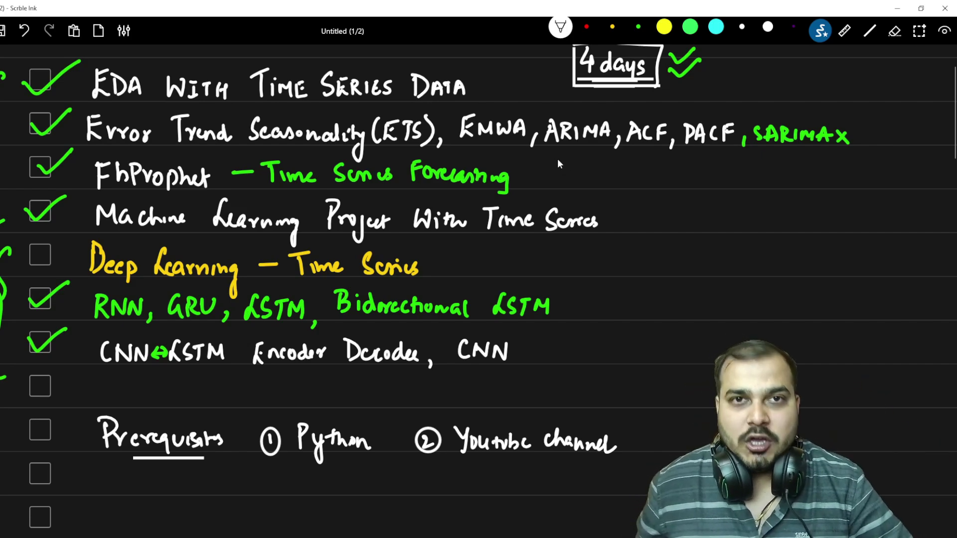
scroll(561, 224, "down", 5)
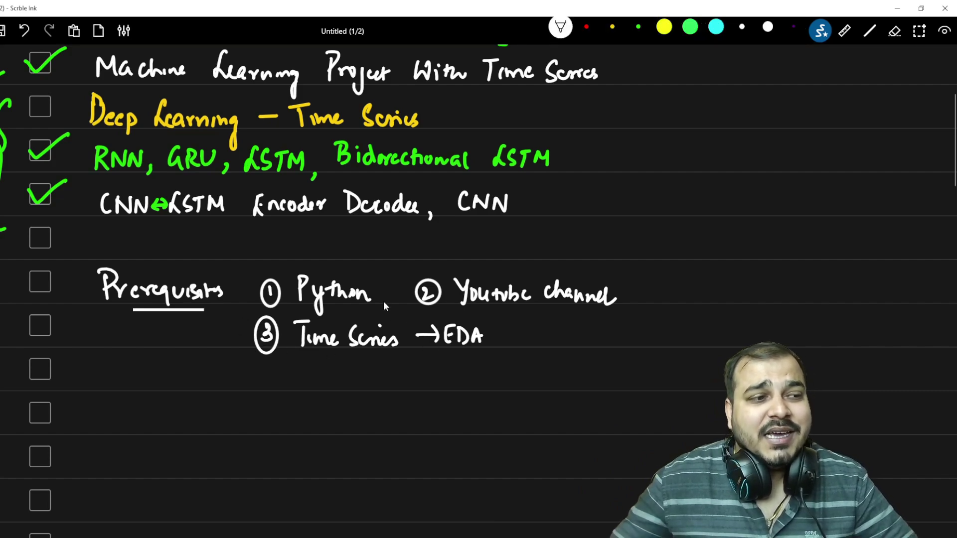
Step: Draw a double-headed arrow linking Python to Time Series → EDA
left_click_drag(387, 304, 408, 323)
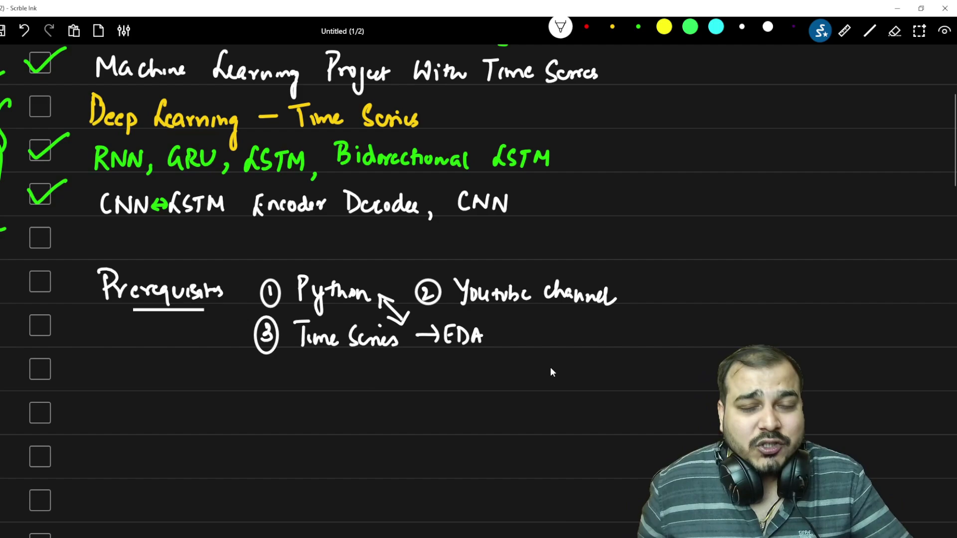
scroll(563, 413, "up", 3)
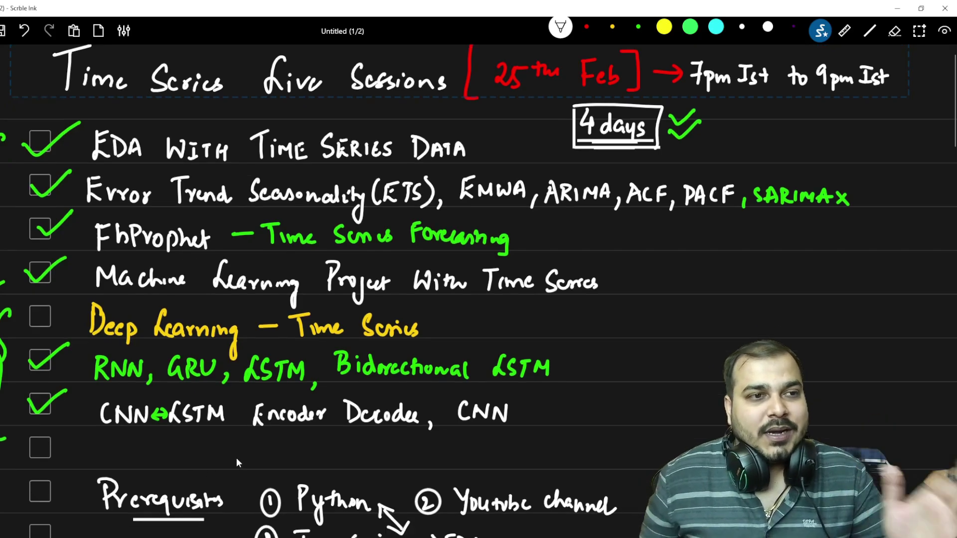
scroll(397, 370, "down", 2)
scroll(504, 342, "up", 2)
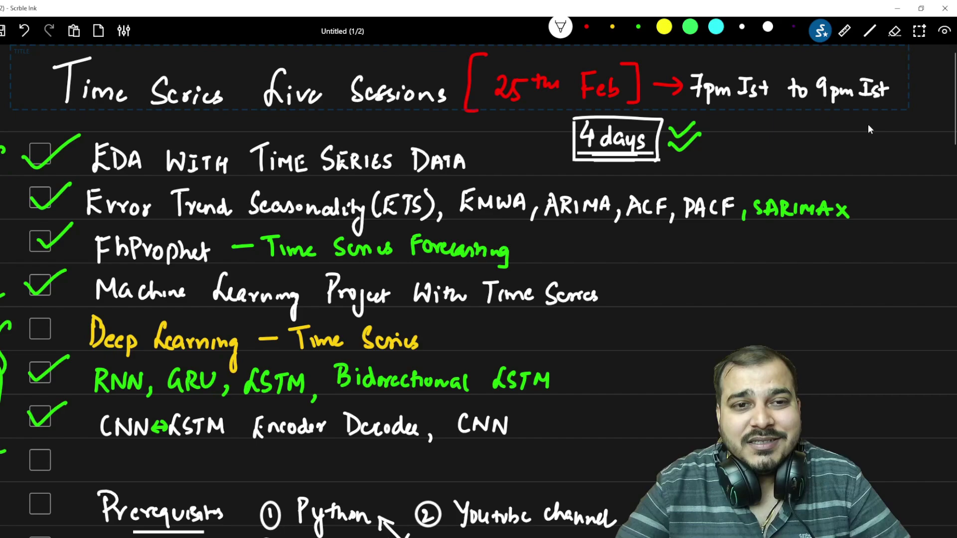
Step: Replace the white curly brace with a green one spanning the title to CNN LSTM
mouse_move(868, 114)
left_mouse_down()
mouse_move(881, 247)
mouse_move(861, 395)
mouse_move(834, 422)
left_mouse_up()
key("ctrl+z")
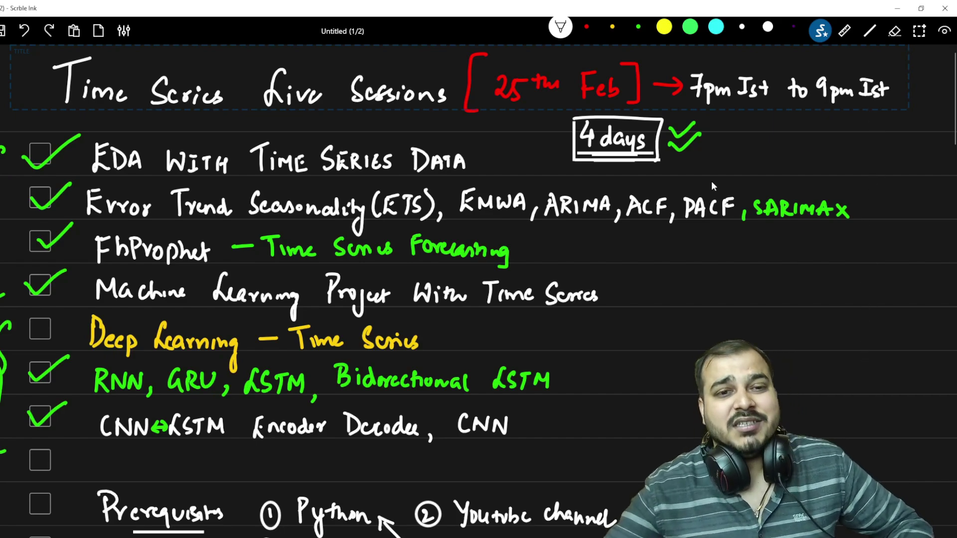
left_click(638, 36)
mouse_move(867, 113)
left_mouse_down()
mouse_move(872, 364)
mouse_move(853, 428)
left_mouse_up()
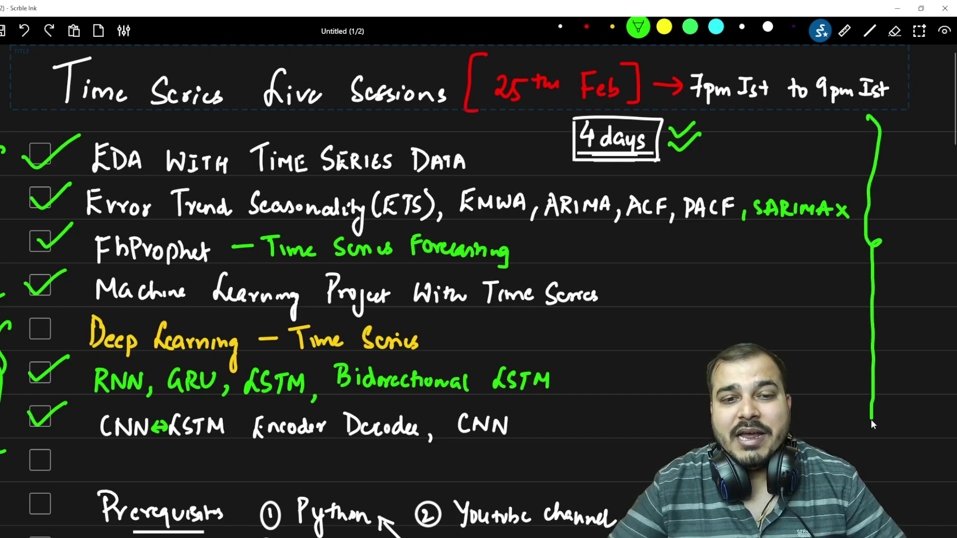